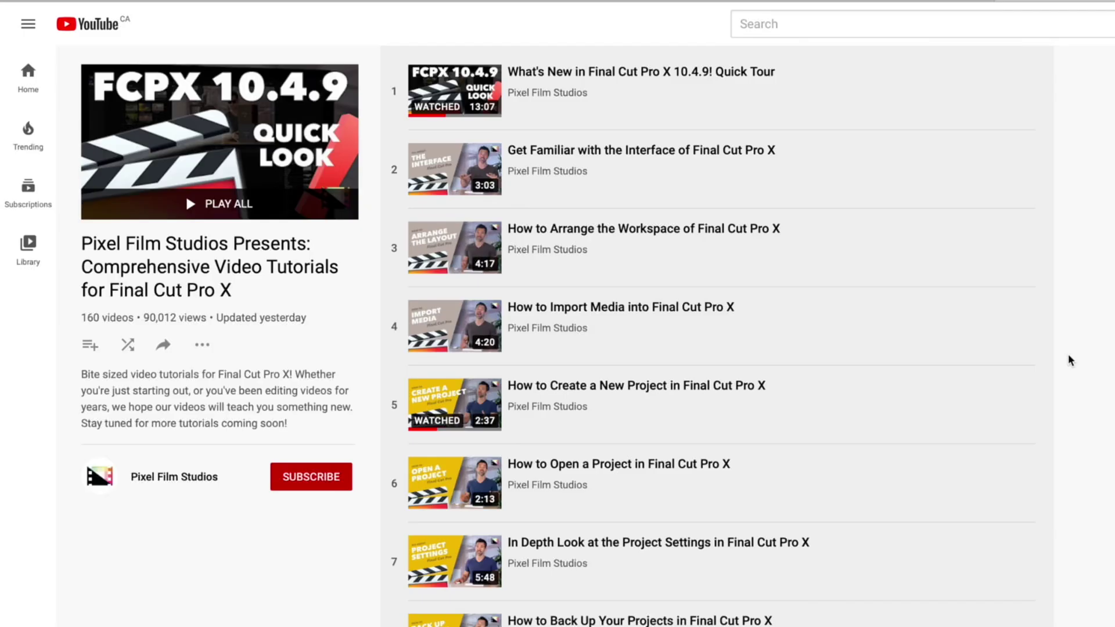
- Look through the Pixel Film Studios playlist of Final Cut Pro X video tutorials
{"action": "scroll", "coordinate": [1069, 356], "scroll_direction": "down", "scroll_amount": 15}
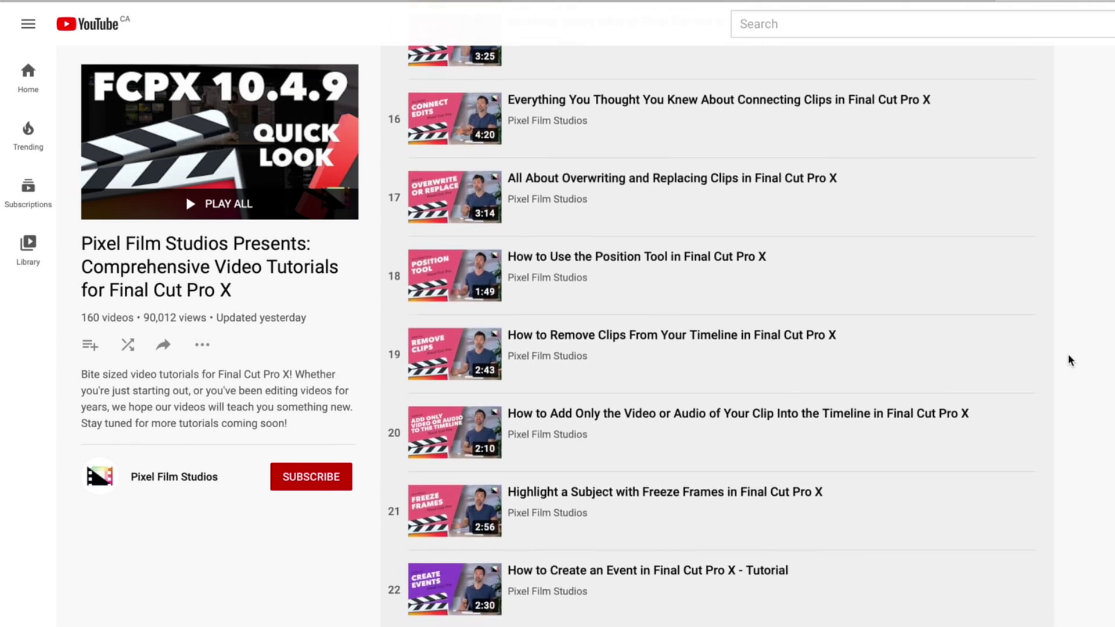
{"action": "scroll", "coordinate": [1069, 357], "scroll_direction": "down", "scroll_amount": 18}
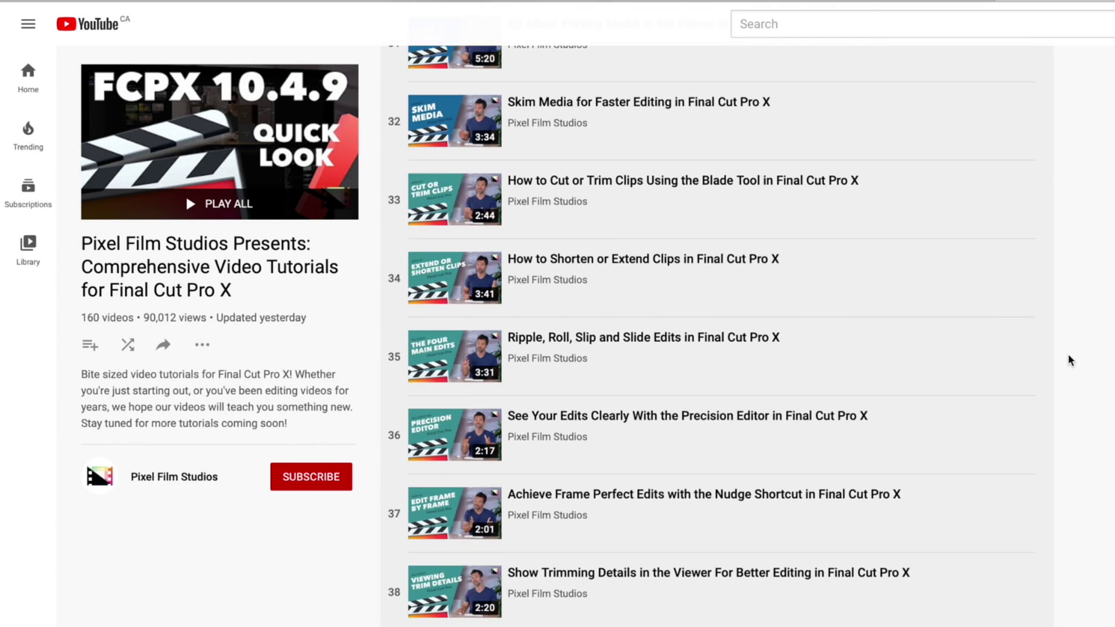
{"action": "scroll", "coordinate": [1068, 356], "scroll_direction": "down", "scroll_amount": 20}
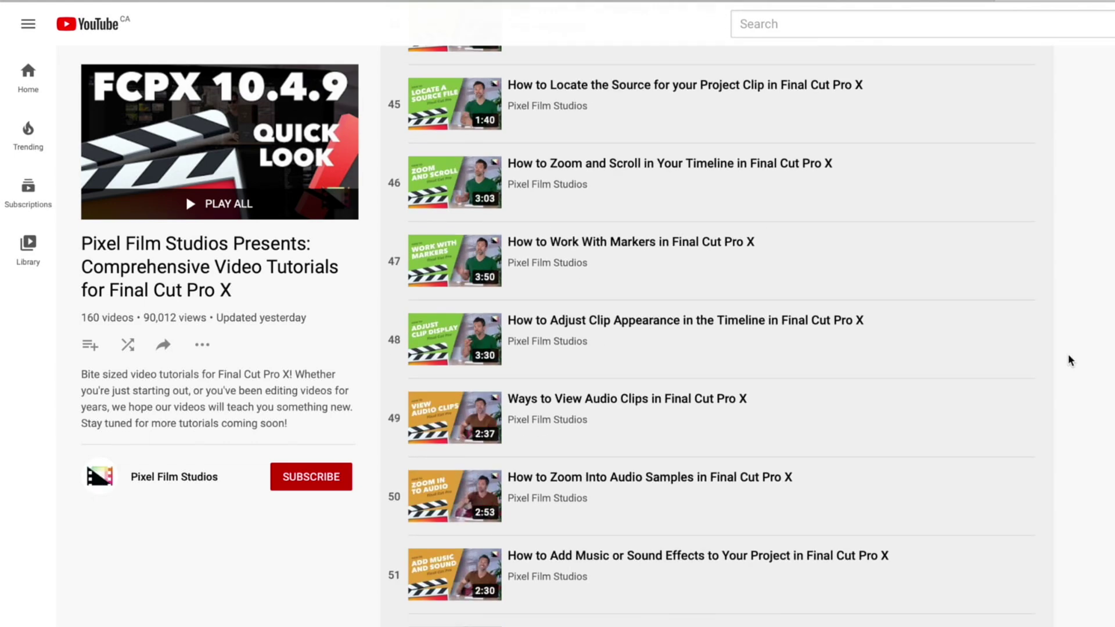
{"action": "scroll", "coordinate": [1069, 357], "scroll_direction": "down", "scroll_amount": 14}
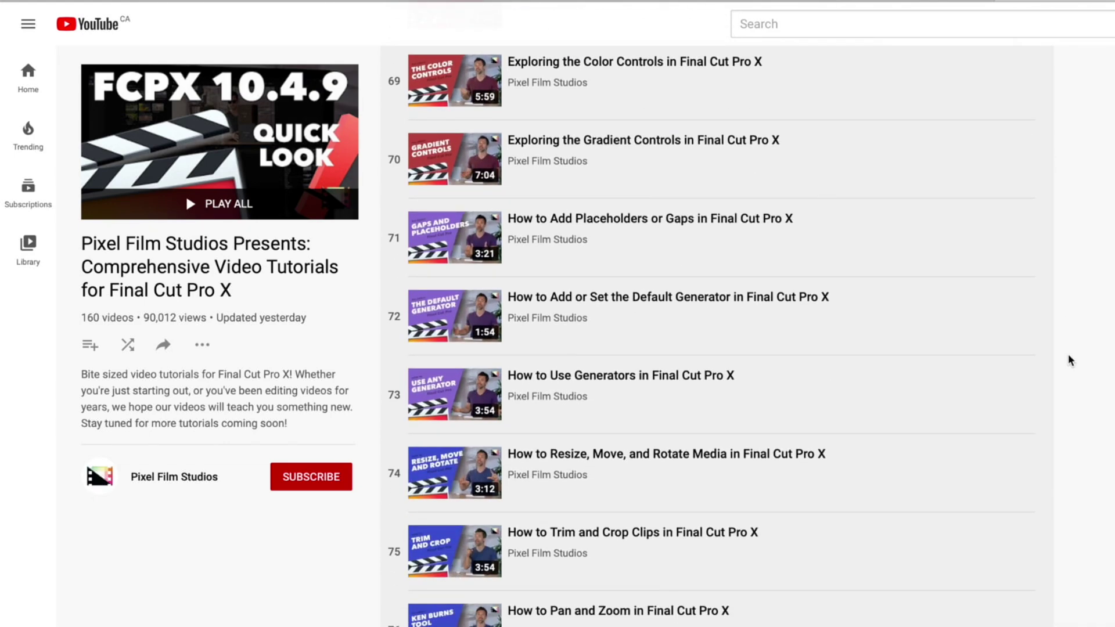
{"action": "scroll", "coordinate": [1070, 360], "scroll_direction": "down", "scroll_amount": 16}
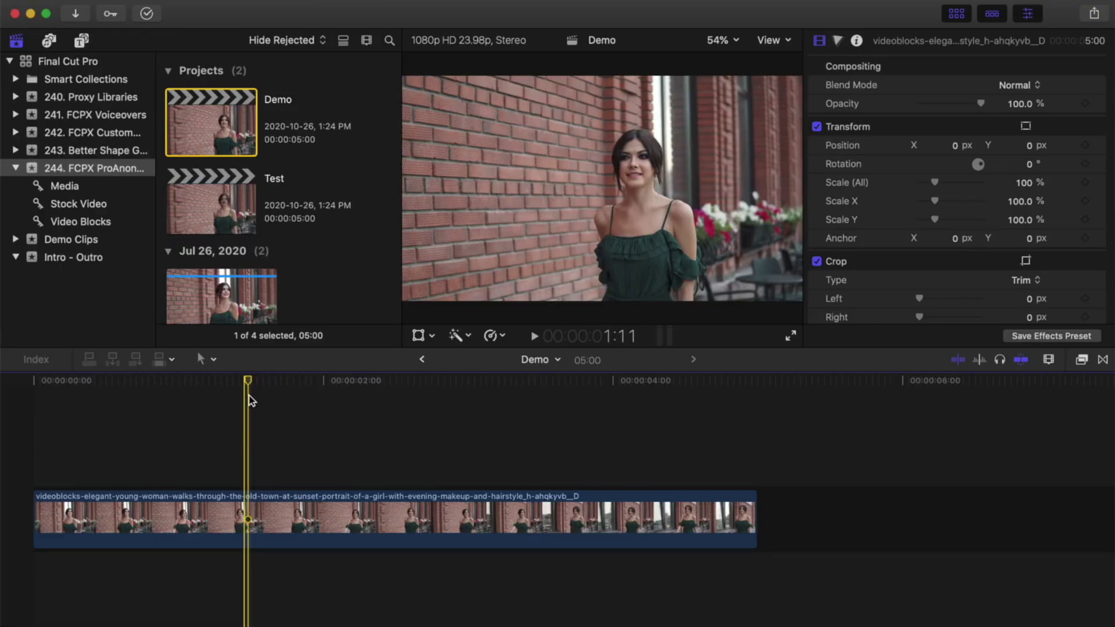
- In Final Cut Pro, apply the Pixelate effect from the Pixel Film Studios ProAnonymous category to the timeline clip
{"action": "left_click", "coordinate": [1081, 360]}
{"action": "scroll", "coordinate": [840, 511], "scroll_direction": "down", "scroll_amount": 10}
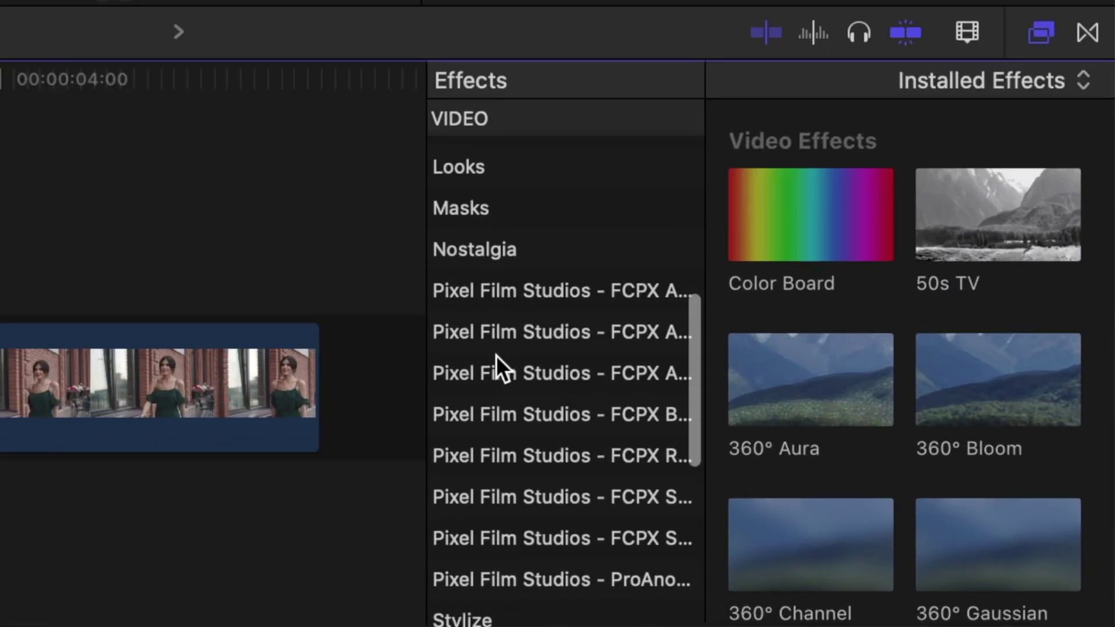
{"action": "left_click", "coordinate": [524, 472]}
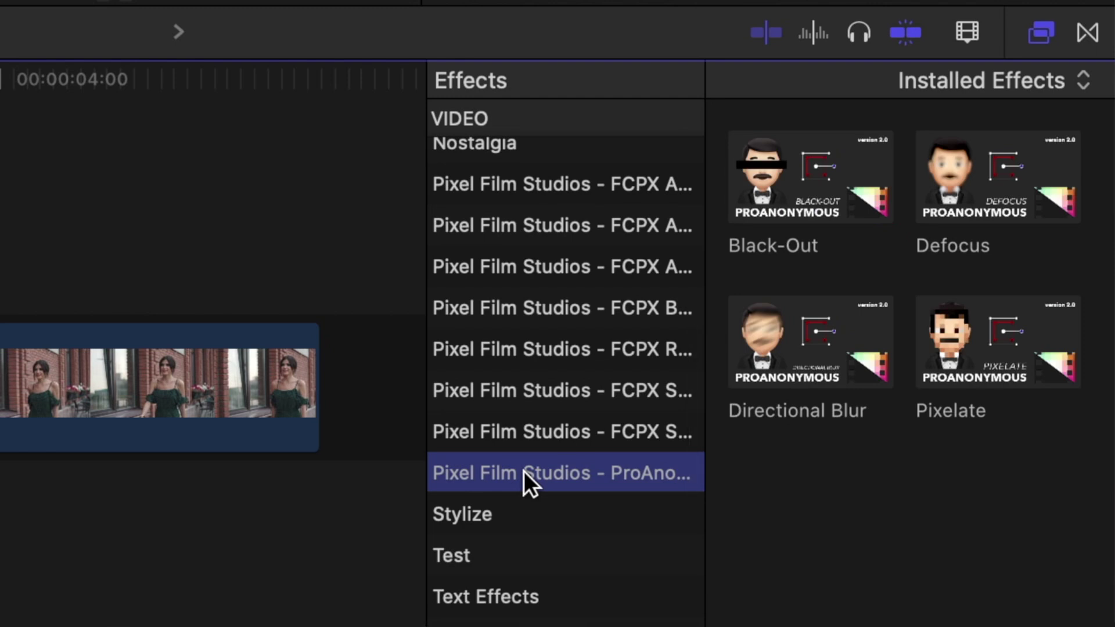
{"action": "left_click", "coordinate": [974, 347]}
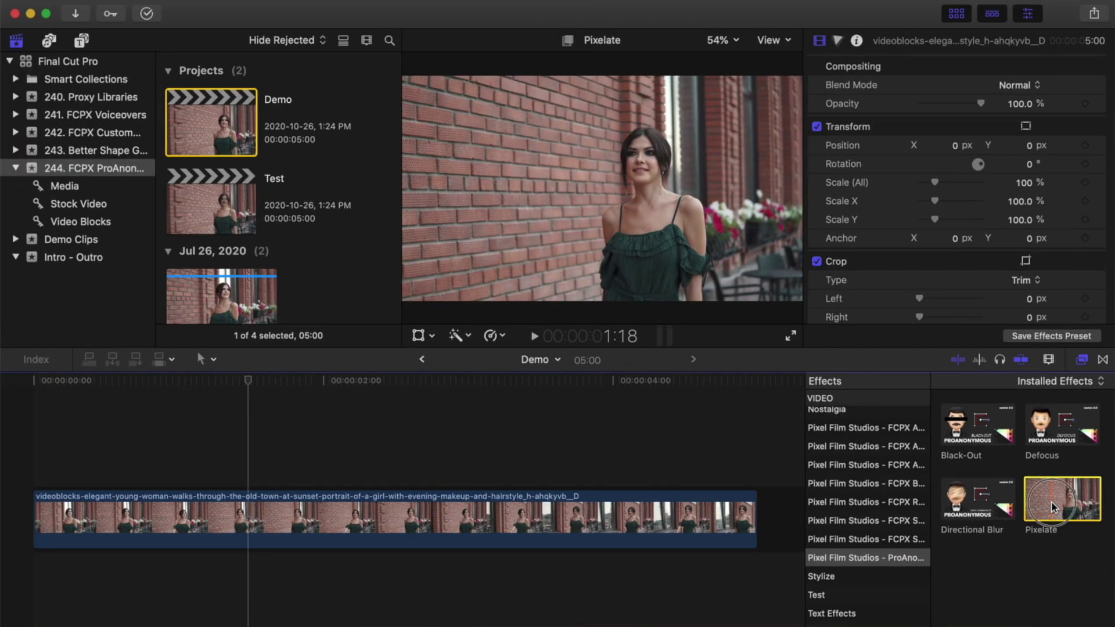
{"action": "left_click_drag", "start_coordinate": [1051, 507], "coordinate": [303, 535]}
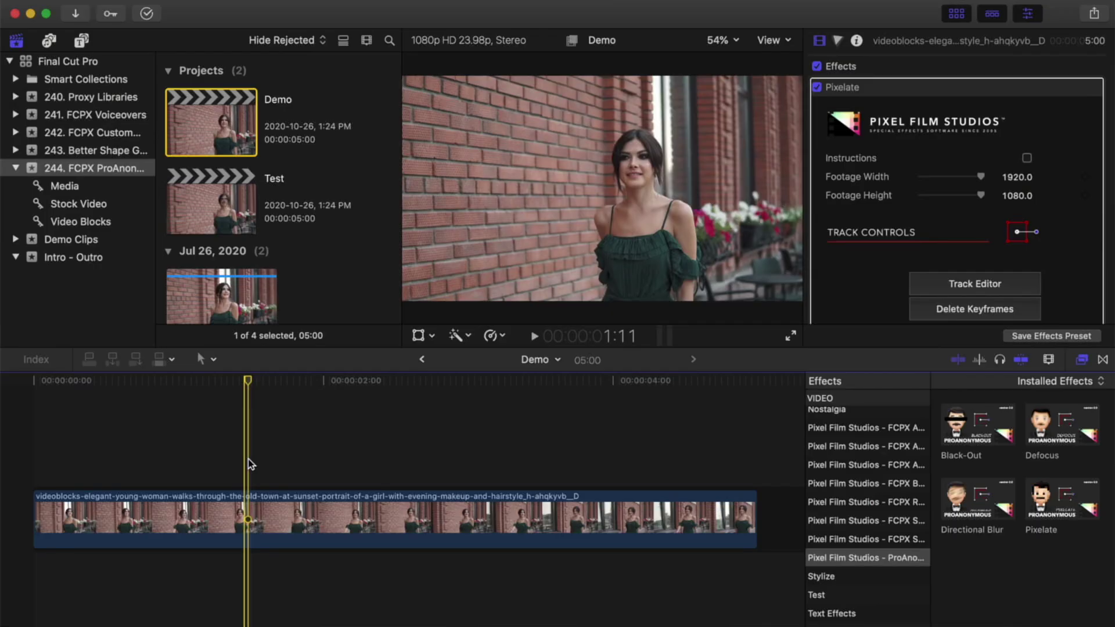
- Park the playhead at 1:18, select the clip and check its frame size against the effect's footage dimensions
{"action": "left_click_drag", "start_coordinate": [249, 382], "coordinate": [292, 388]}
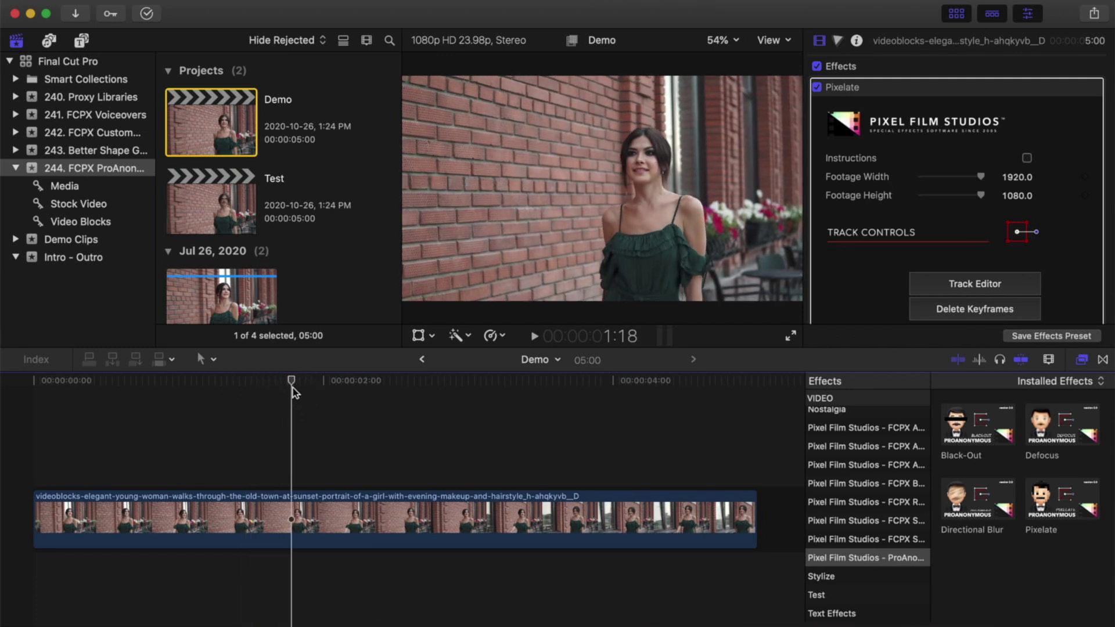
{"action": "left_click", "coordinate": [293, 523]}
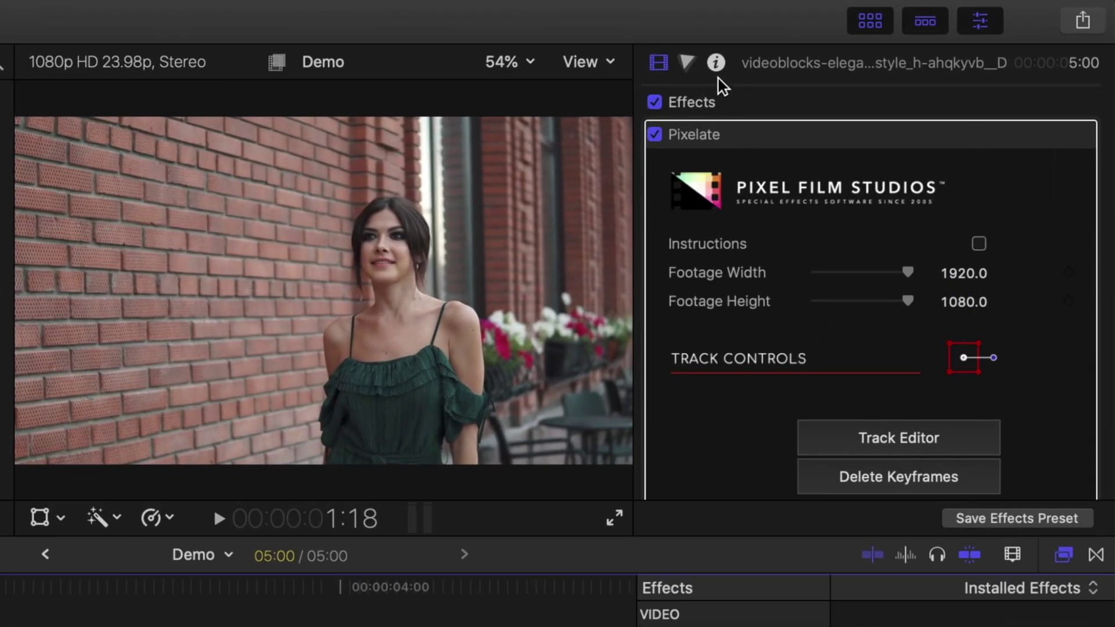
{"action": "left_click", "coordinate": [717, 62]}
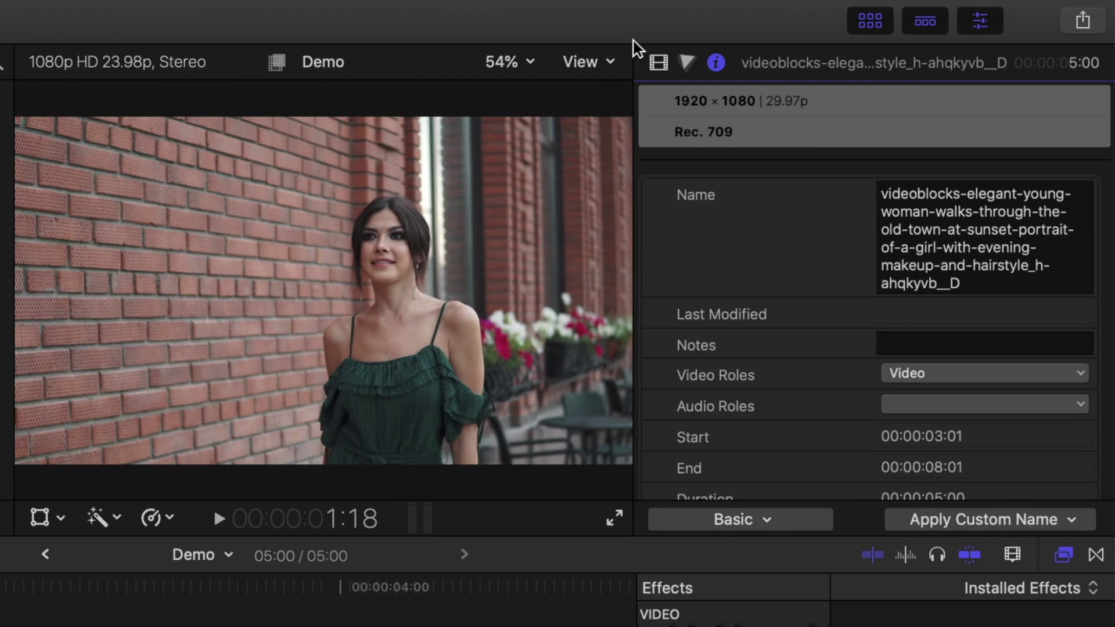
{"action": "left_click", "coordinate": [661, 62]}
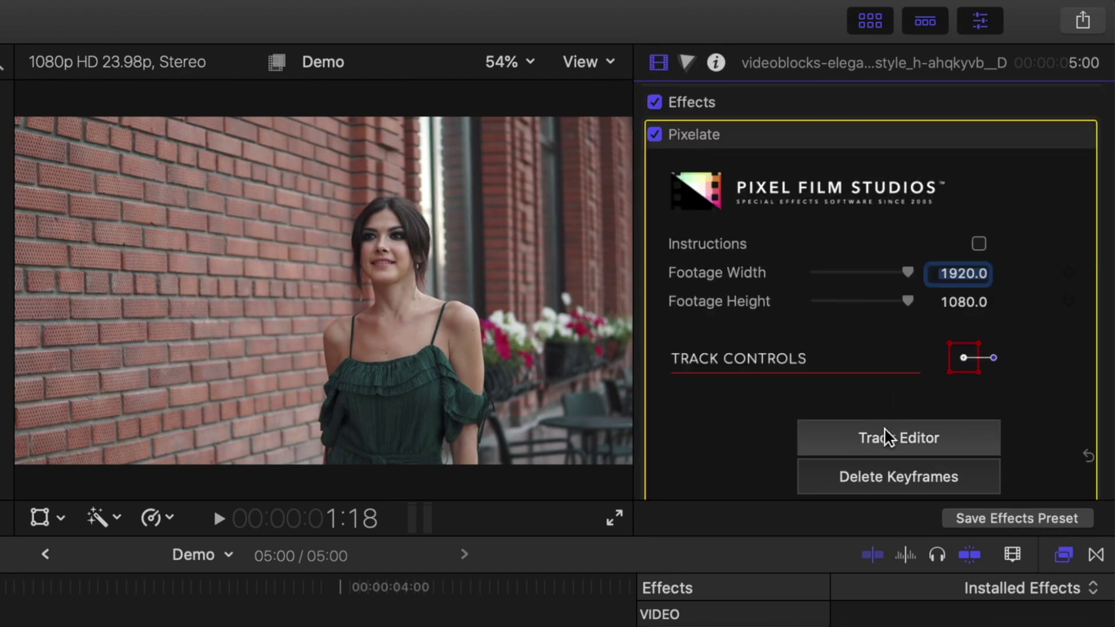
- Open the Pixelate effect's Track Editor and fit the rectangular tracking shape around the woman's nose, about 0.78 by 0.34 in scale
{"action": "left_click", "coordinate": [883, 436]}
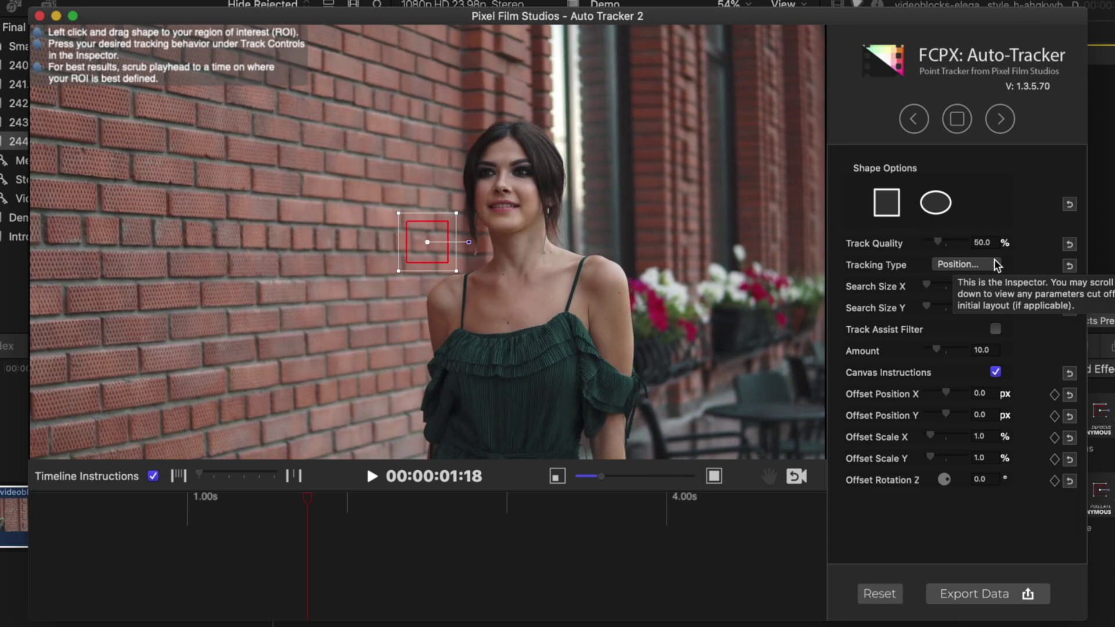
{"action": "left_click_drag", "start_coordinate": [430, 243], "coordinate": [526, 214]}
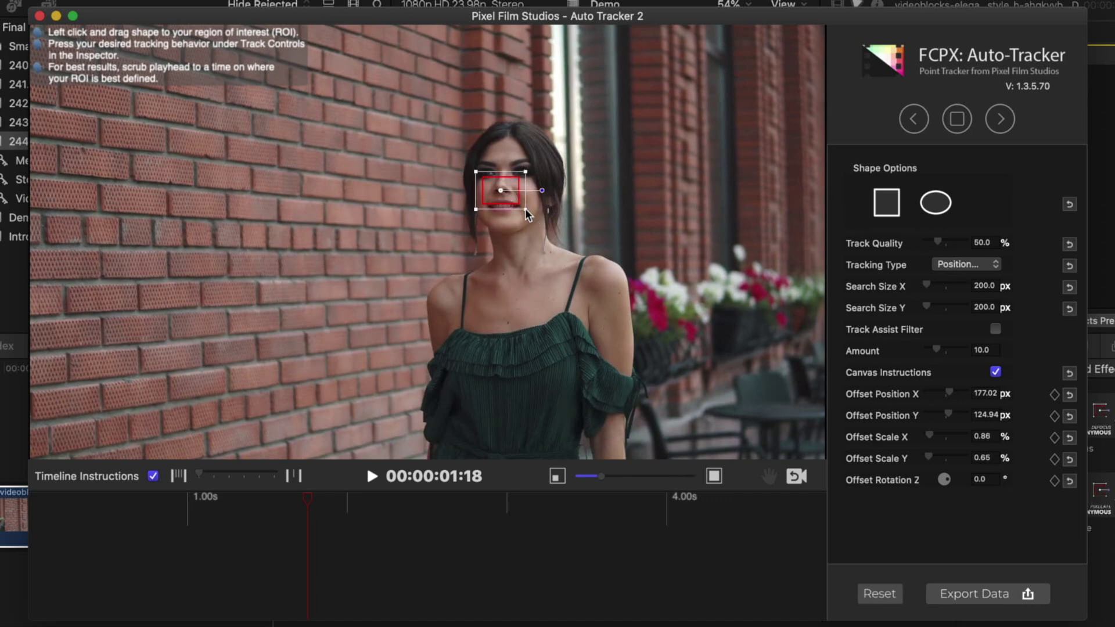
{"action": "left_click_drag", "start_coordinate": [604, 479], "coordinate": [633, 482]}
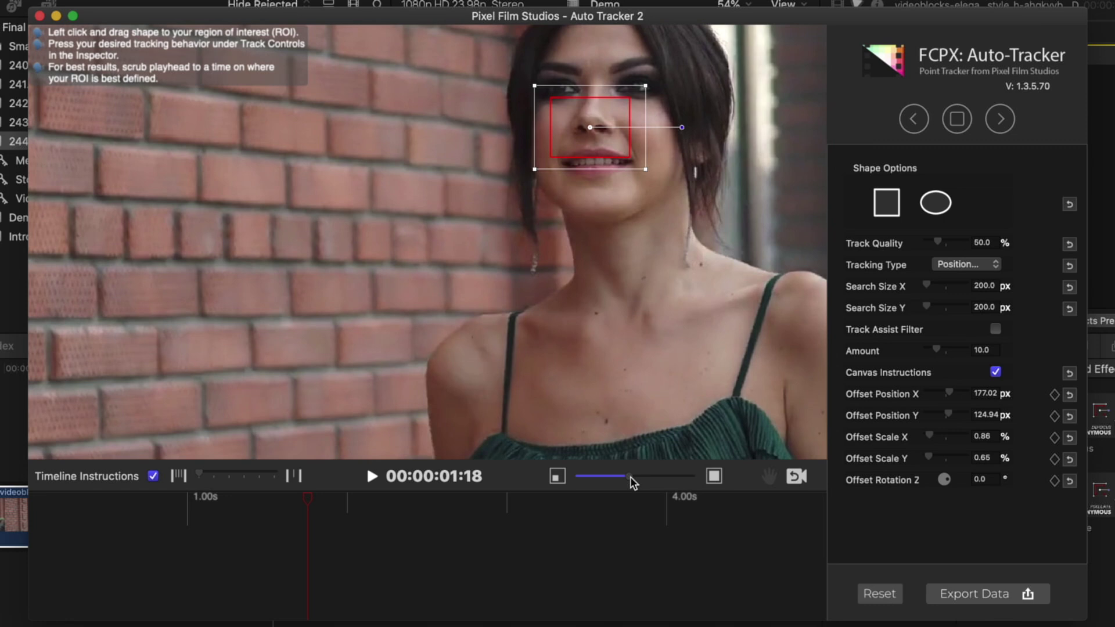
{"action": "left_click", "coordinate": [768, 476]}
{"action": "left_click_drag", "start_coordinate": [604, 137], "coordinate": [458, 258]}
{"action": "left_click", "coordinate": [769, 478]}
{"action": "left_click_drag", "start_coordinate": [499, 290], "coordinate": [494, 271]}
{"action": "left_click_drag", "start_coordinate": [442, 246], "coordinate": [445, 247]}
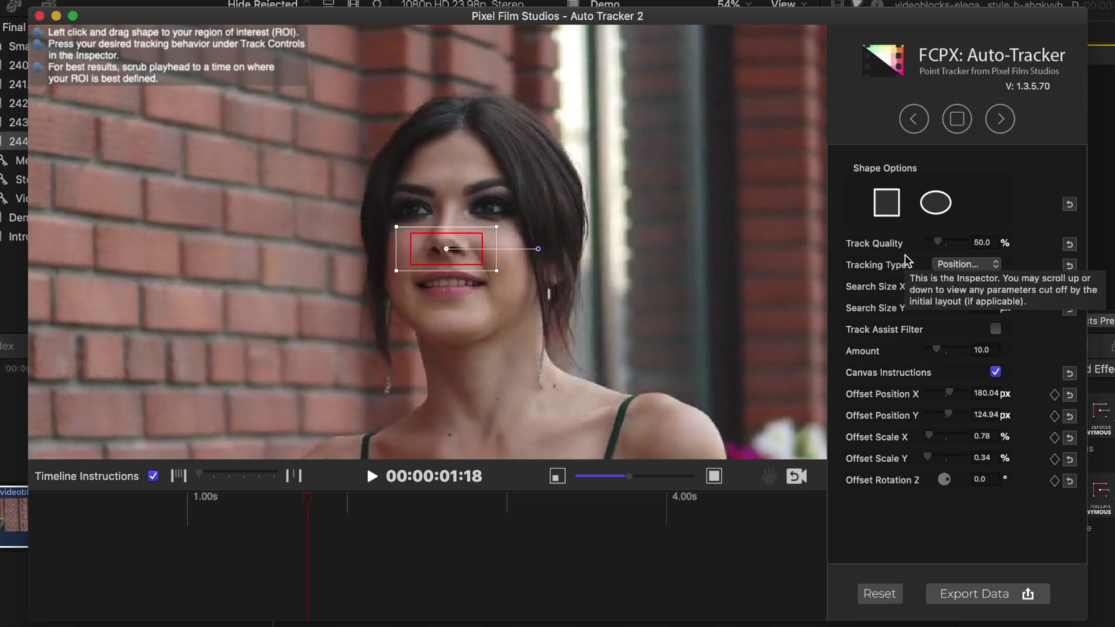
- Set the track quality to 100% and keep the tracking type at Position Only
{"action": "left_click", "coordinate": [938, 243]}
{"action": "left_click_drag", "start_coordinate": [938, 241], "coordinate": [974, 248]}
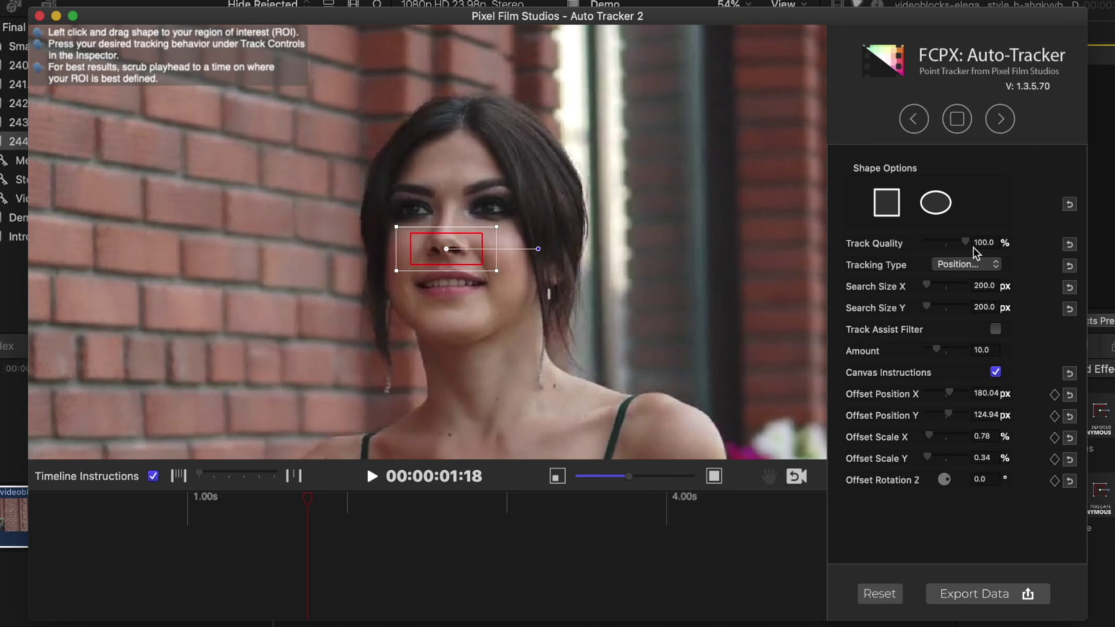
{"action": "left_click", "coordinate": [993, 263]}
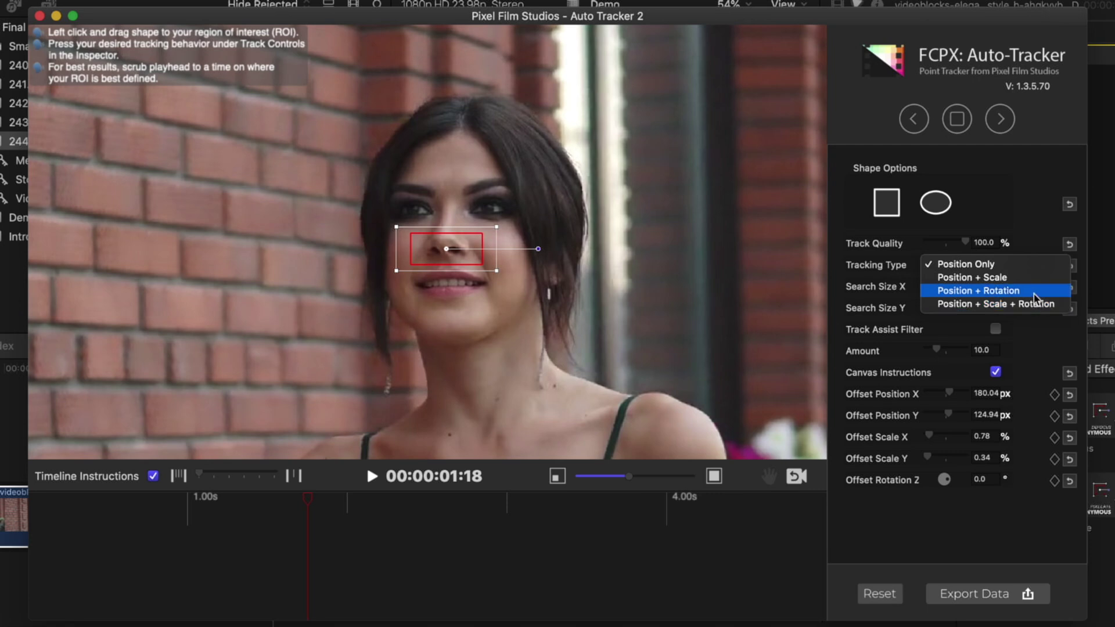
{"action": "left_click", "coordinate": [1027, 267]}
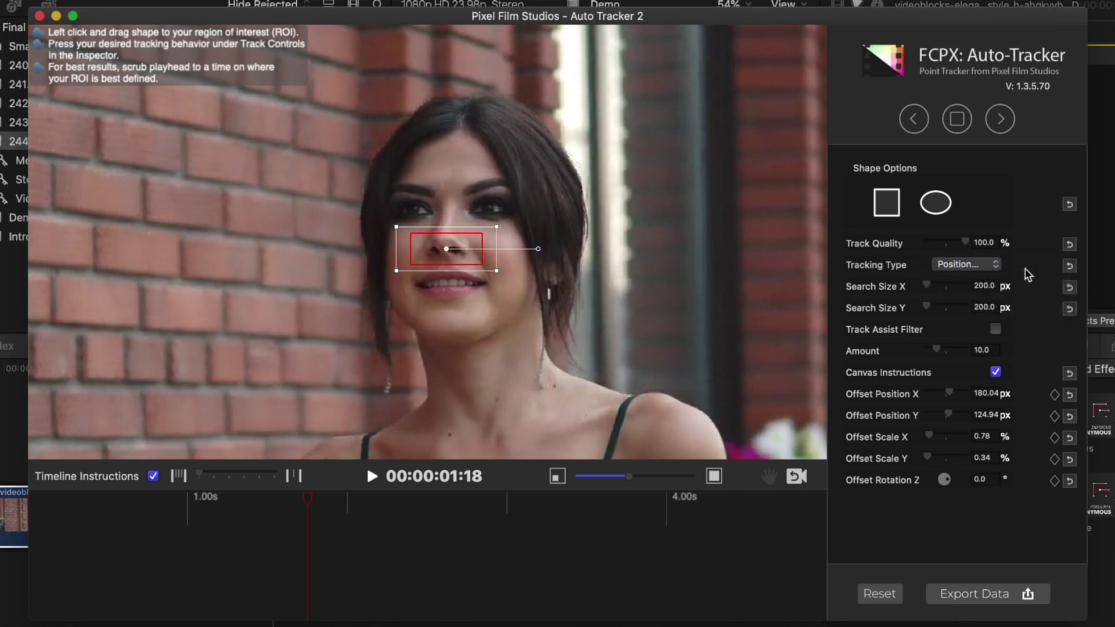
- Enable the Track Assist Filter, raise its amount to about 28, and restore the default canvas view
{"action": "left_click", "coordinate": [995, 329]}
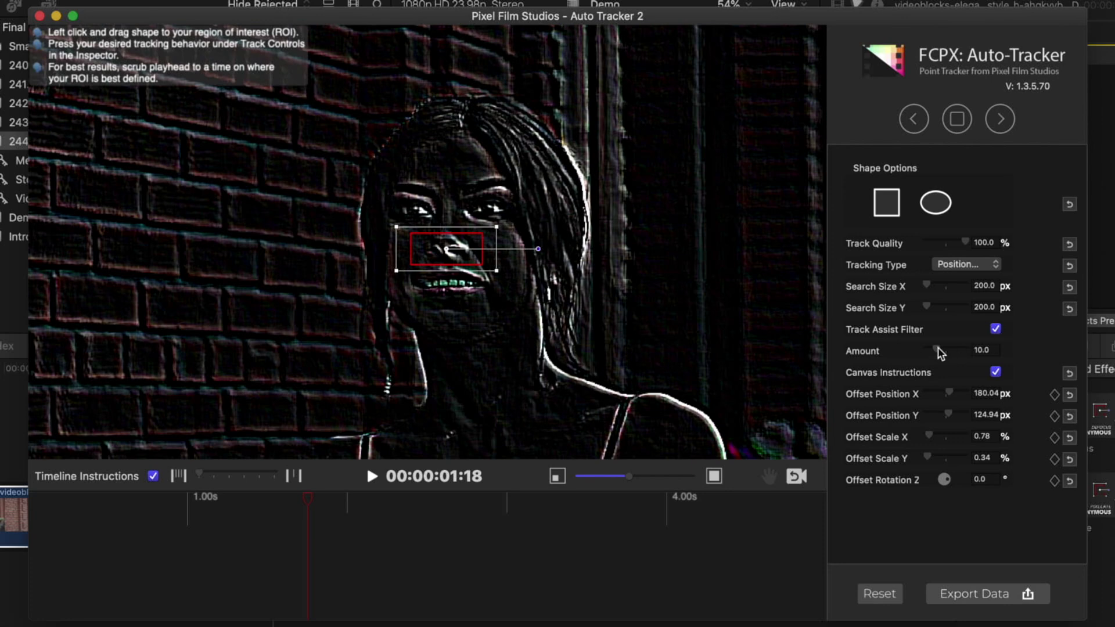
{"action": "left_click_drag", "start_coordinate": [938, 348], "coordinate": [957, 356]}
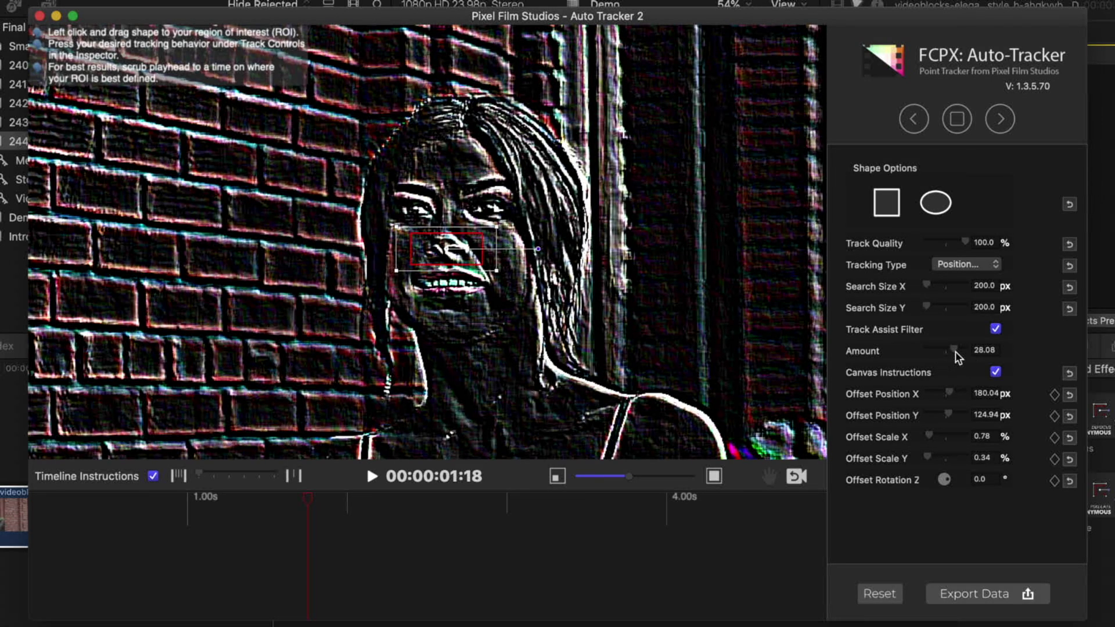
{"action": "left_click", "coordinate": [796, 477]}
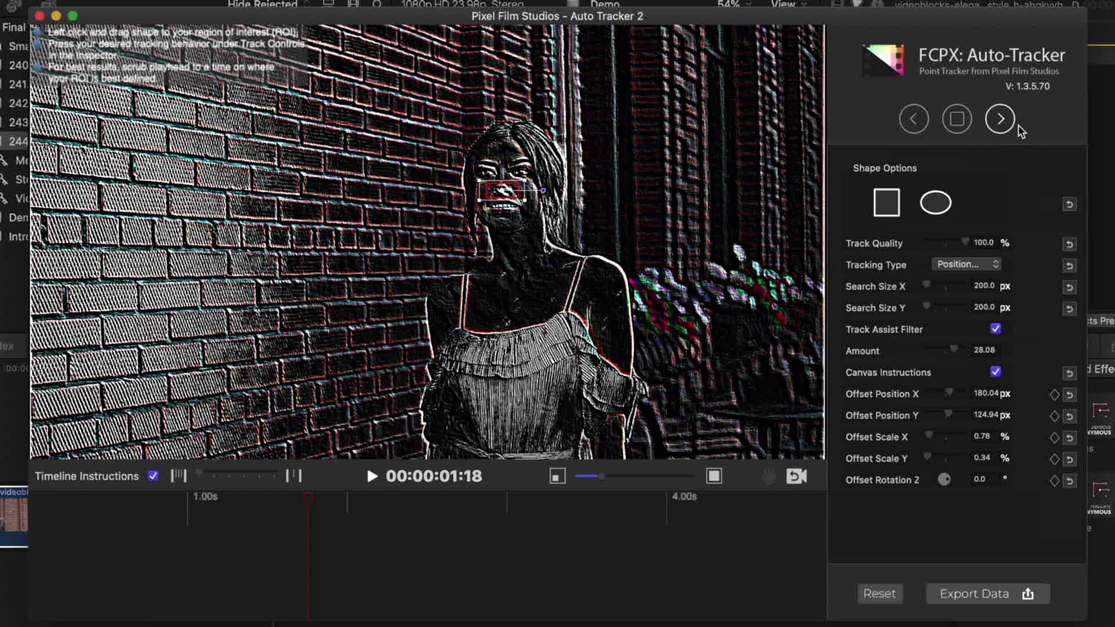
- Track the face forward from 1:18 to the clip's end, return to that frame, and track backward to the start
{"action": "left_click", "coordinate": [1001, 119]}
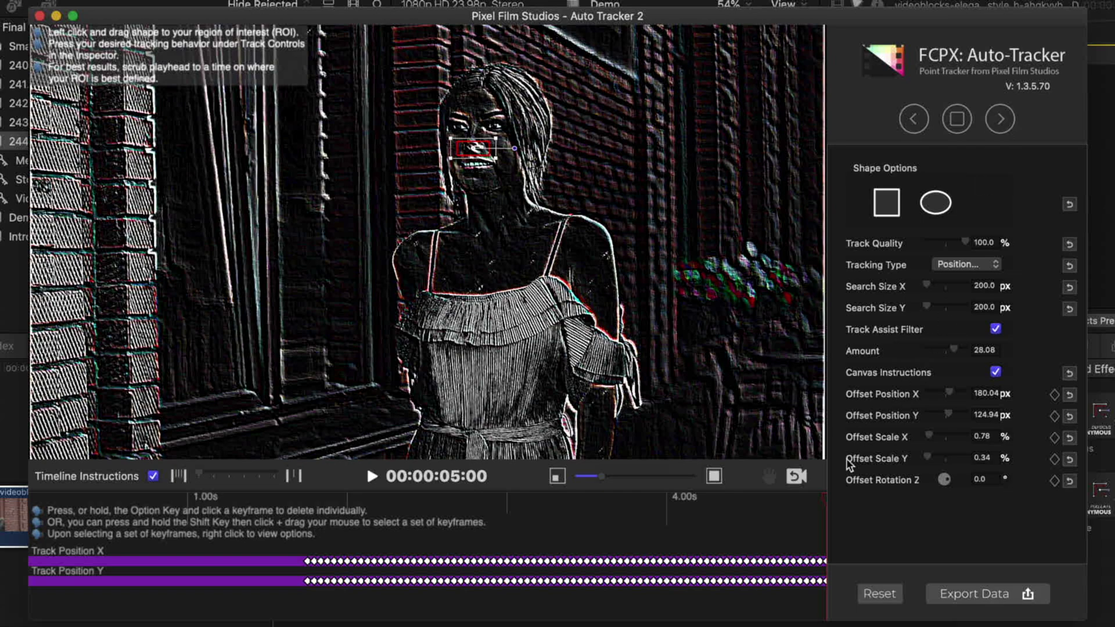
{"action": "left_click", "coordinate": [827, 500]}
{"action": "left_click_drag", "start_coordinate": [542, 569], "coordinate": [309, 523]}
{"action": "left_click", "coordinate": [916, 118]}
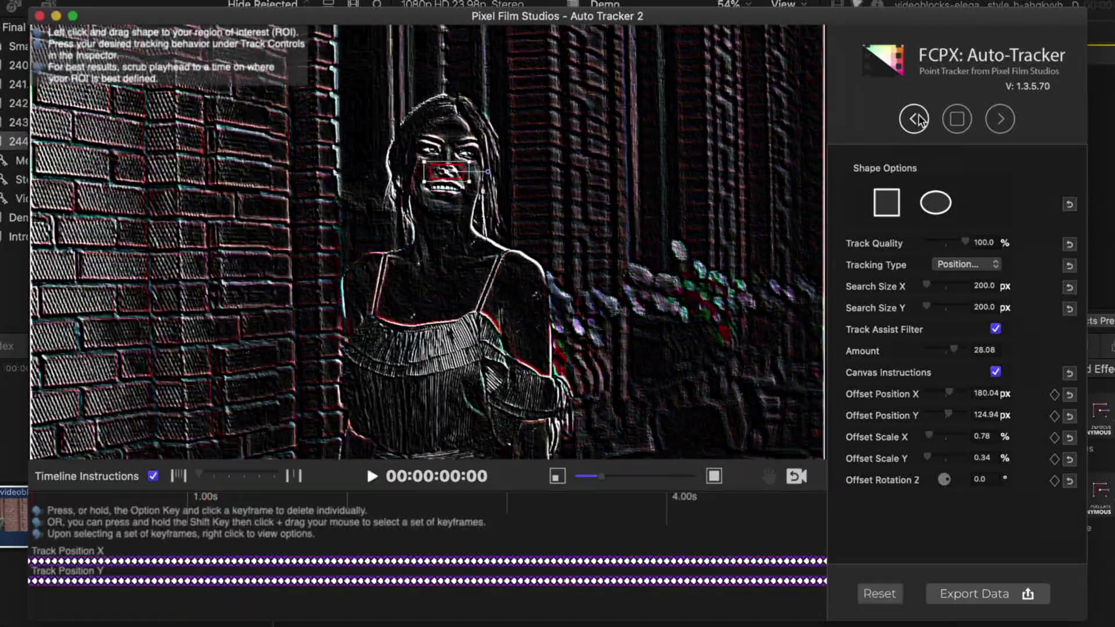
- Export the tracking data to the Pixelate effect and turn off Apply Rotation Data and Apply Scale Data
{"action": "left_click", "coordinate": [973, 594]}
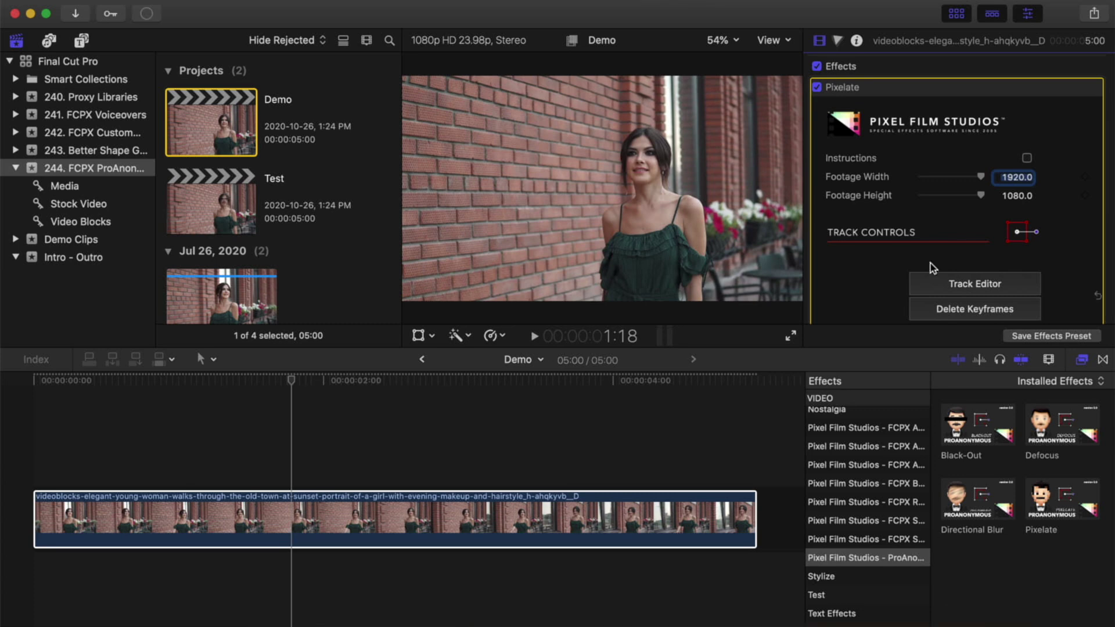
{"action": "scroll", "coordinate": [932, 267], "scroll_direction": "down", "scroll_amount": 5}
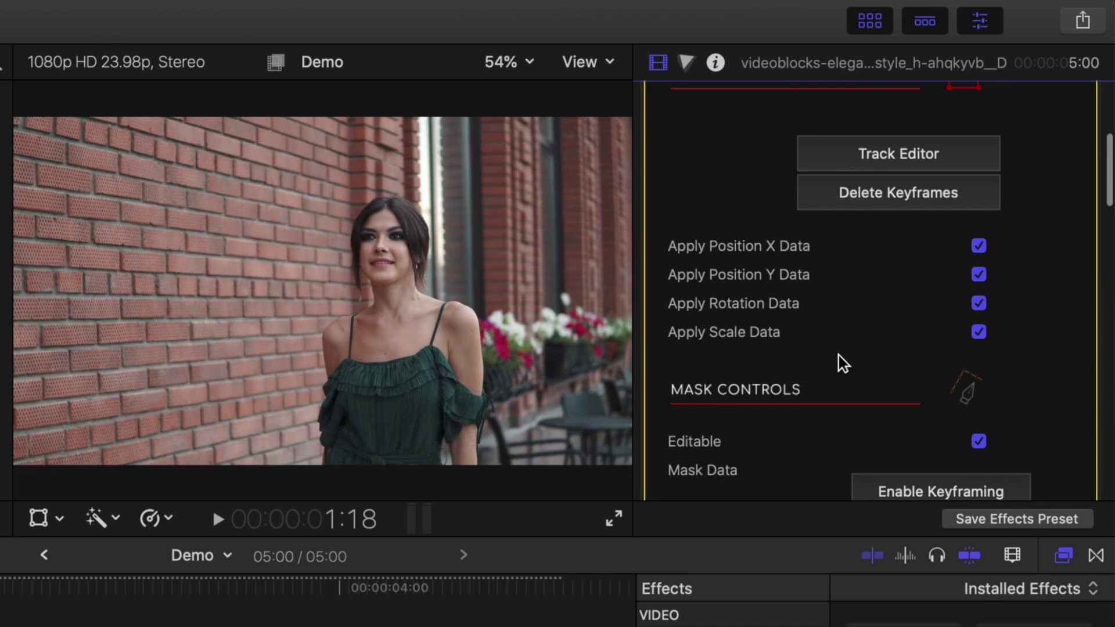
{"action": "left_click", "coordinate": [979, 304]}
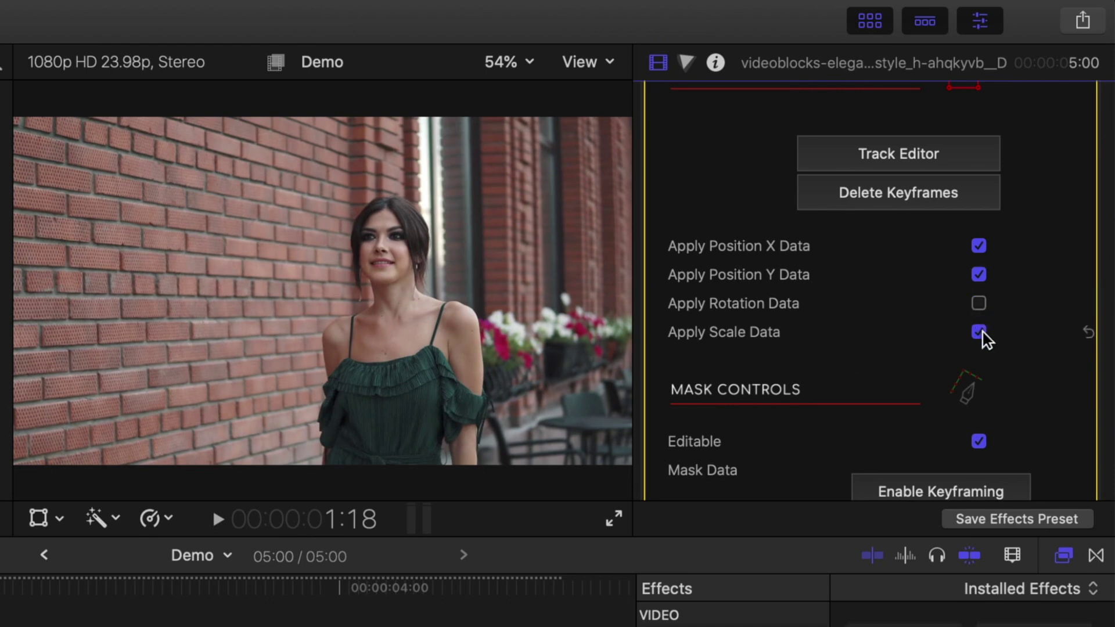
{"action": "left_click", "coordinate": [980, 333]}
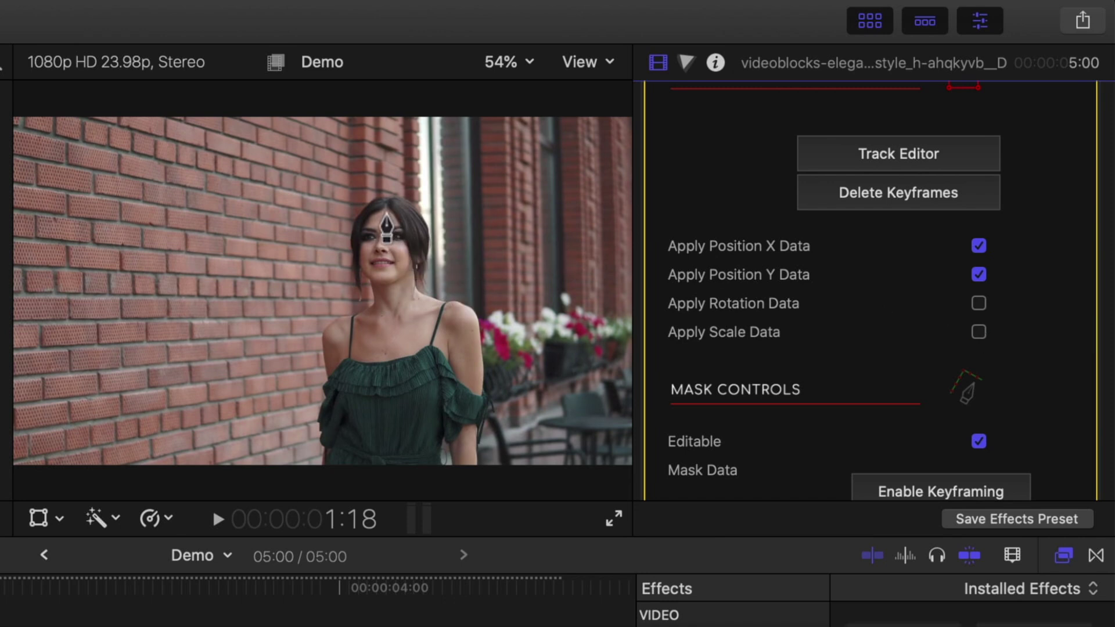
- Draw a closed mask around the woman's face in the viewer using about eleven points
{"action": "left_click", "coordinate": [387, 208]}
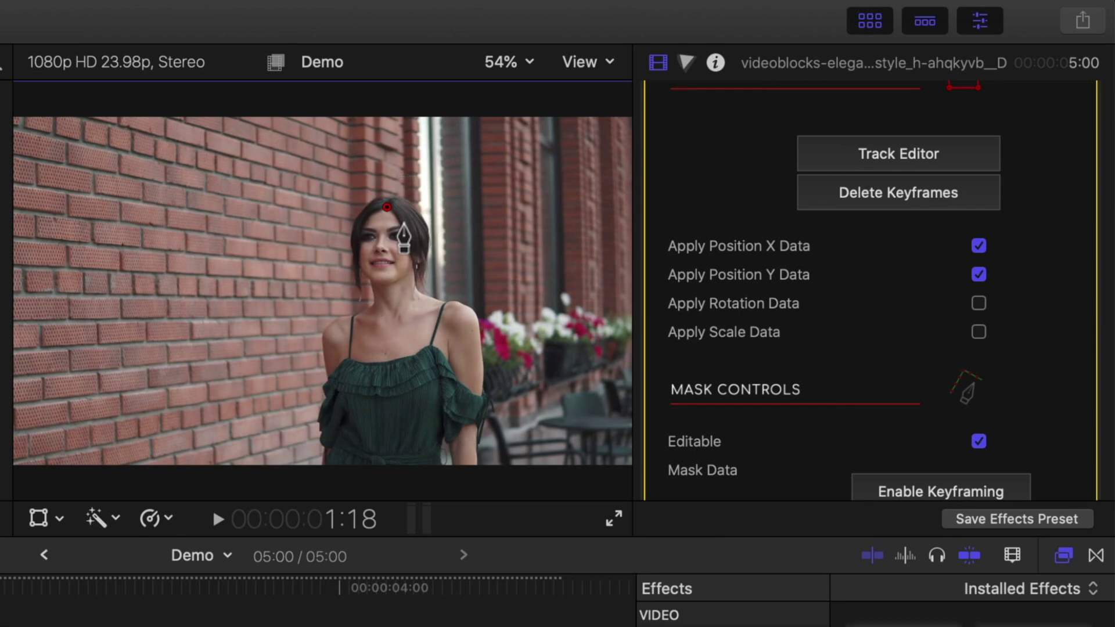
{"action": "left_click", "coordinate": [405, 218]}
{"action": "left_click", "coordinate": [416, 233]}
{"action": "left_click", "coordinate": [415, 249]}
{"action": "left_click", "coordinate": [409, 267]}
{"action": "left_click", "coordinate": [394, 281]}
{"action": "left_click", "coordinate": [372, 279]}
{"action": "left_click", "coordinate": [359, 262]}
{"action": "left_click", "coordinate": [355, 239]}
{"action": "left_click", "coordinate": [360, 214]}
{"action": "left_click", "coordinate": [374, 208]}
{"action": "left_click", "coordinate": [387, 208]}
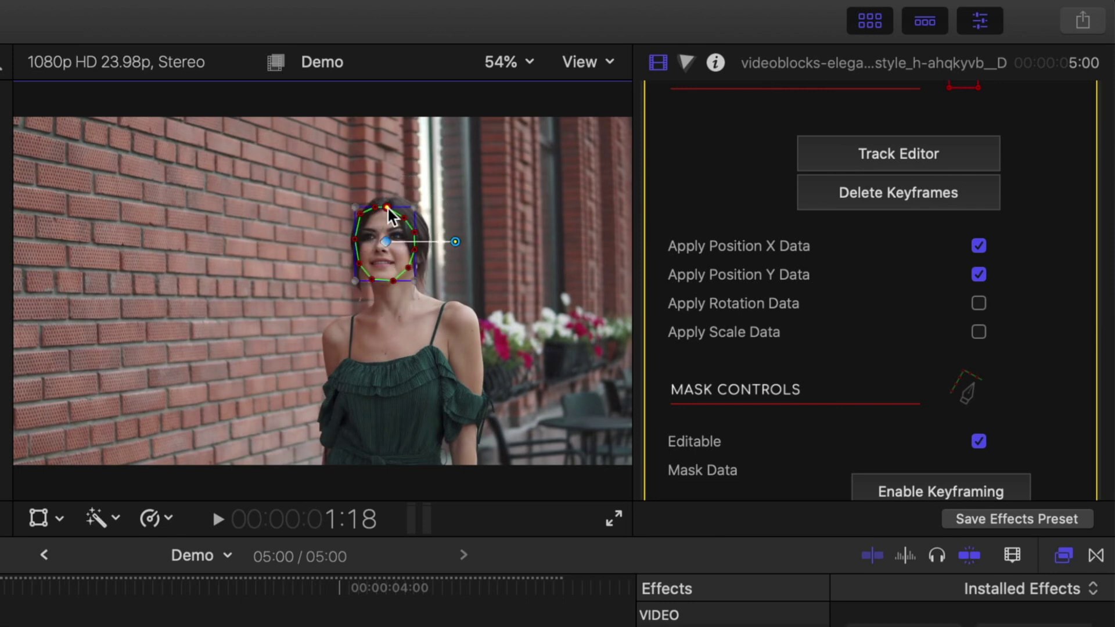
- Turn on the pixelate effect in the Anonymous Controls, with Pixel Size 28 and Blur Amount 18
{"action": "scroll", "coordinate": [836, 308], "scroll_direction": "down", "scroll_amount": 10}
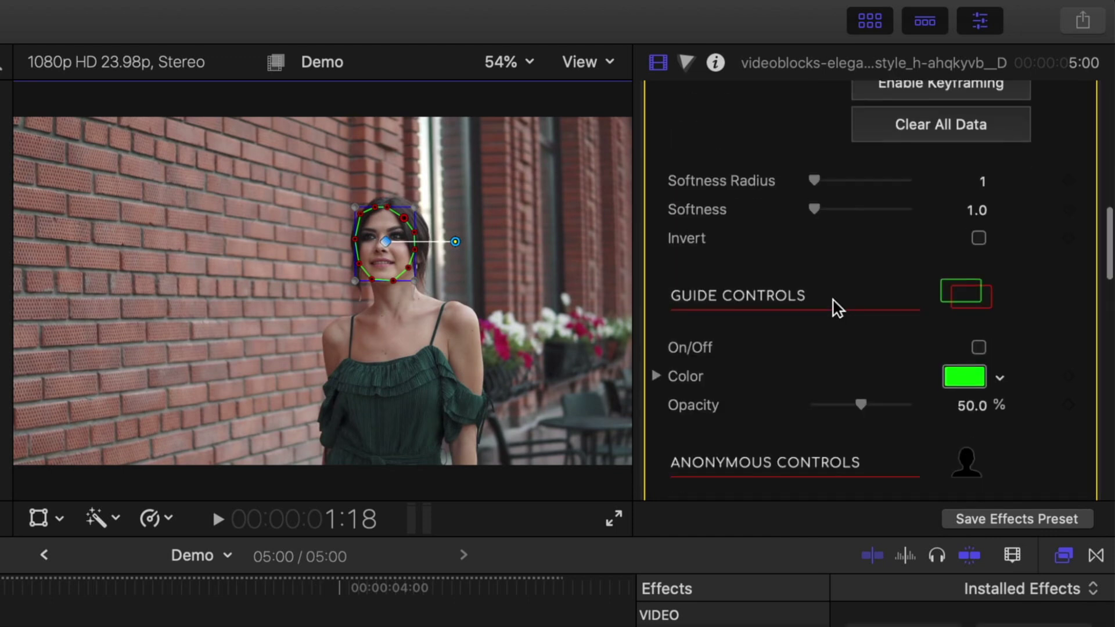
{"action": "scroll", "coordinate": [836, 308], "scroll_direction": "down", "scroll_amount": 3}
{"action": "left_click", "coordinate": [979, 214]}
{"action": "left_click_drag", "start_coordinate": [827, 276], "coordinate": [844, 277]}
{"action": "left_click_drag", "start_coordinate": [829, 301], "coordinate": [844, 303]}
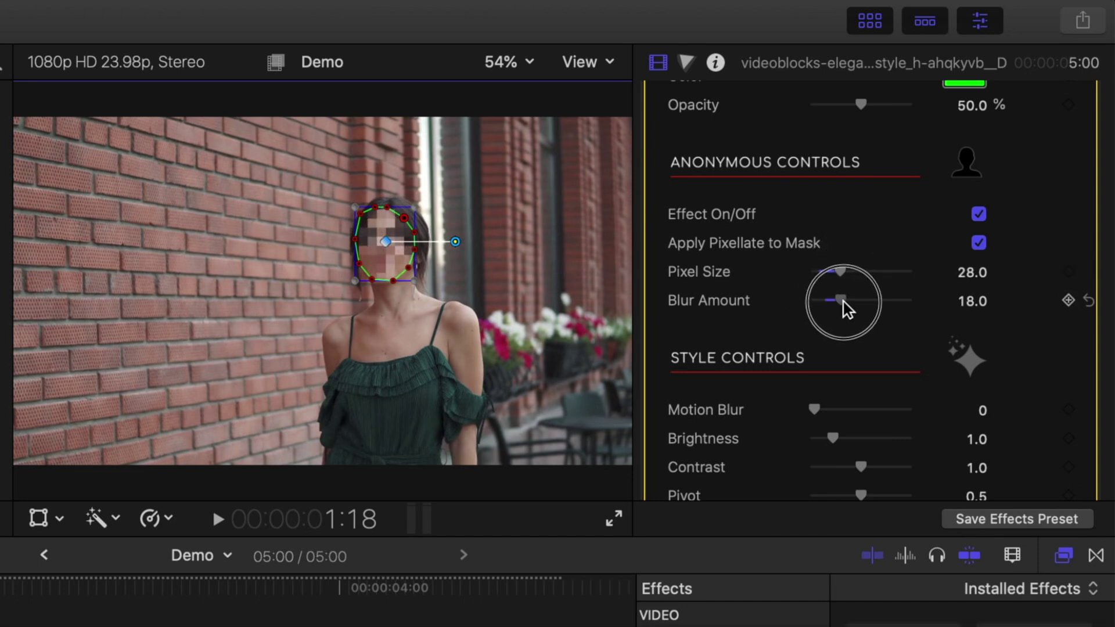
- Review the Style Controls and play the clip to check the tracked pixelation on the face
{"action": "scroll", "coordinate": [843, 301], "scroll_direction": "down", "scroll_amount": 2}
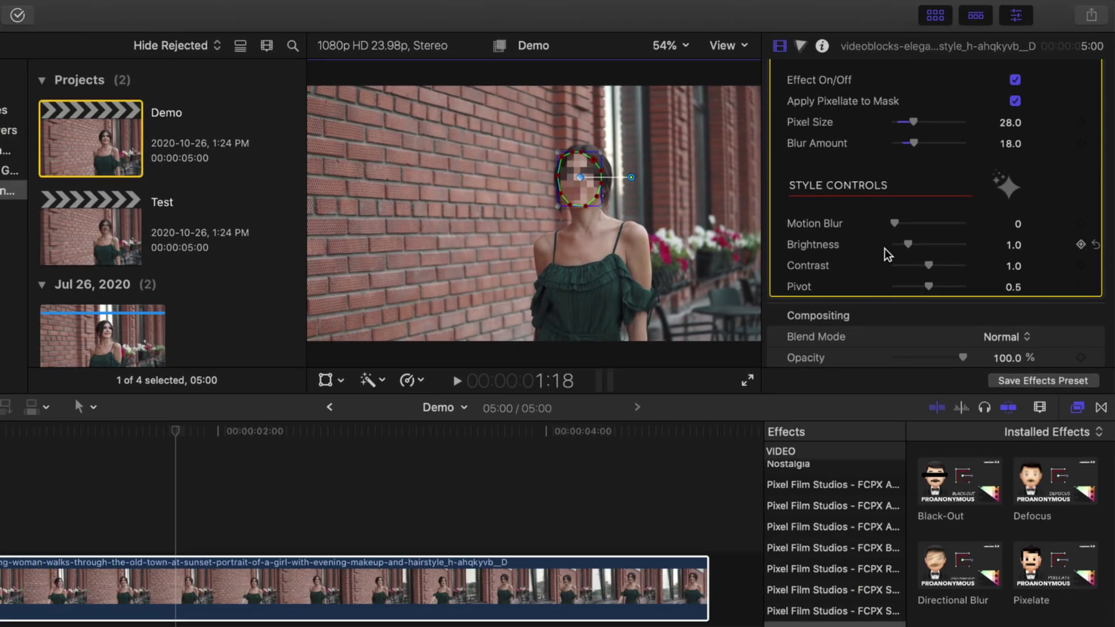
{"action": "key", "text": "space"}
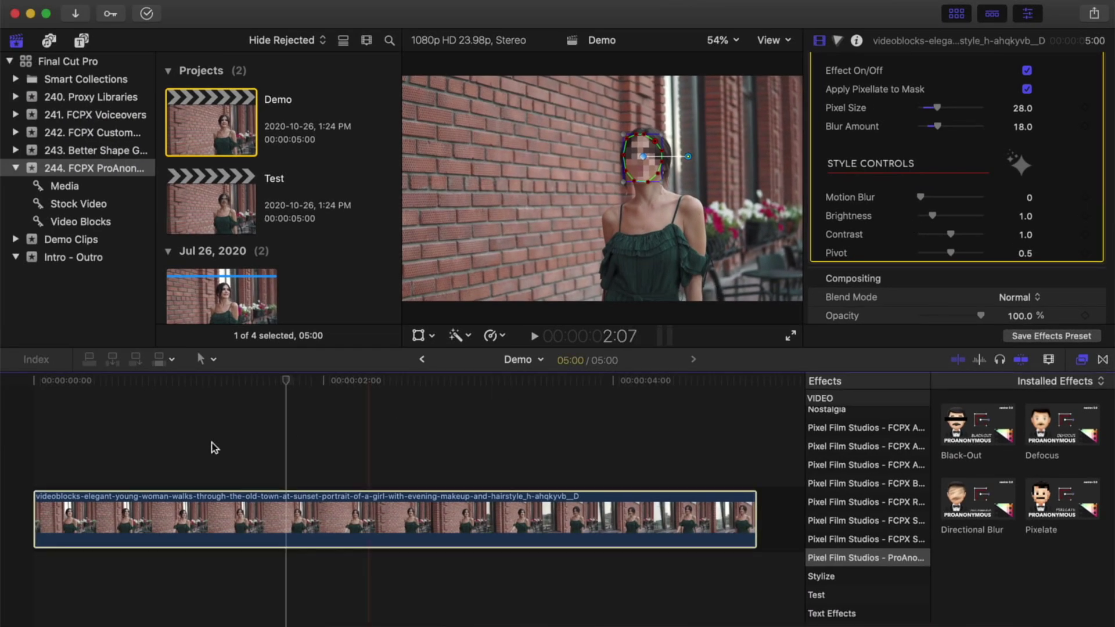